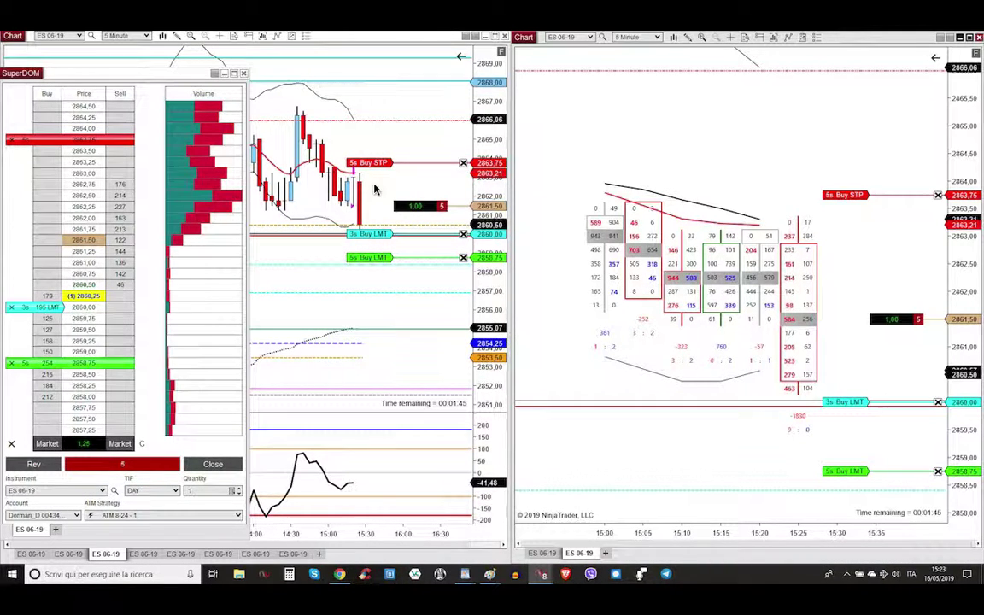
text(30)
key(Return)
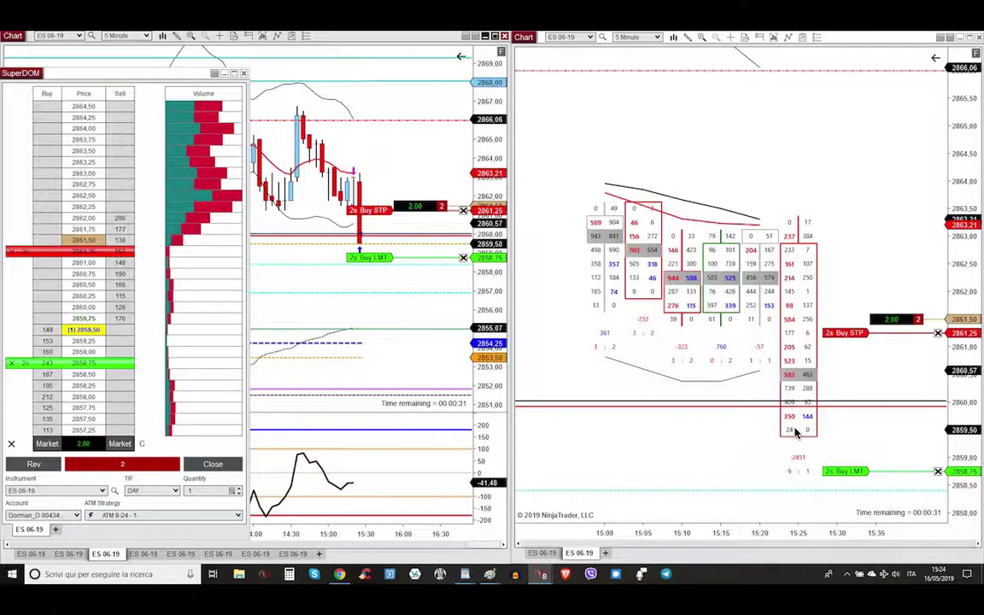
Step: Drag the 2-contract buy stop line down to 2860.75 to lock in the short's profit
drag(843, 333, 844, 361)
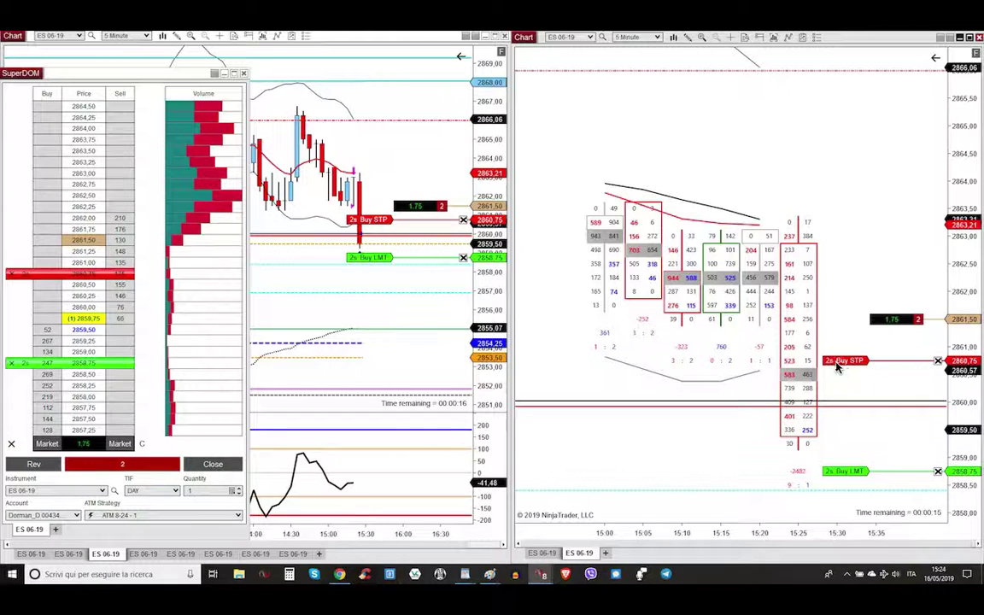